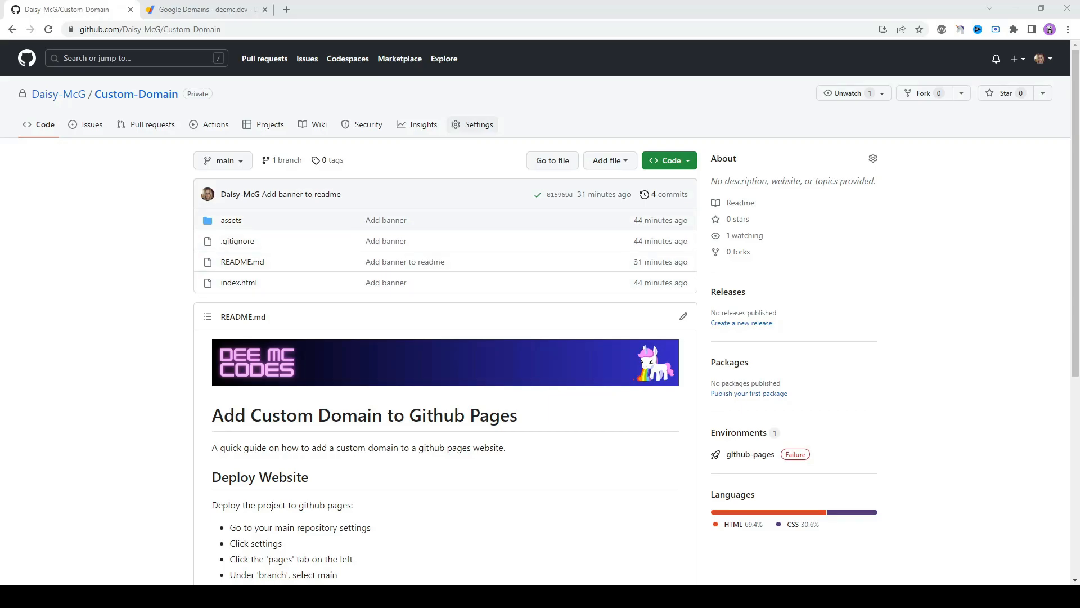
Enable GitHub Pages for the Custom-Domain repository, deploying from the root folder of the main branch.
click(479, 125)
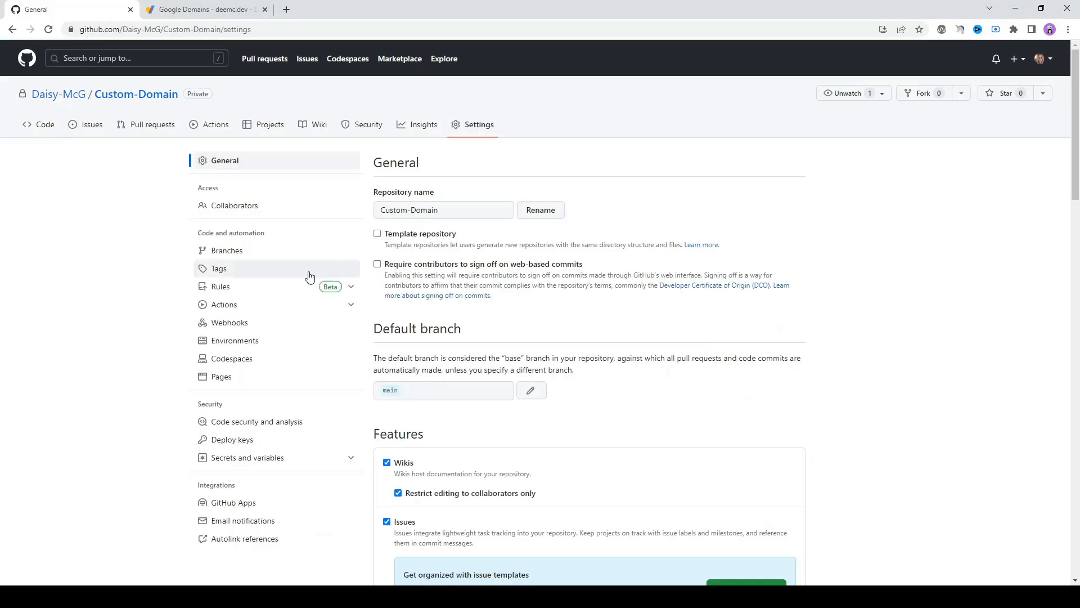
click(220, 378)
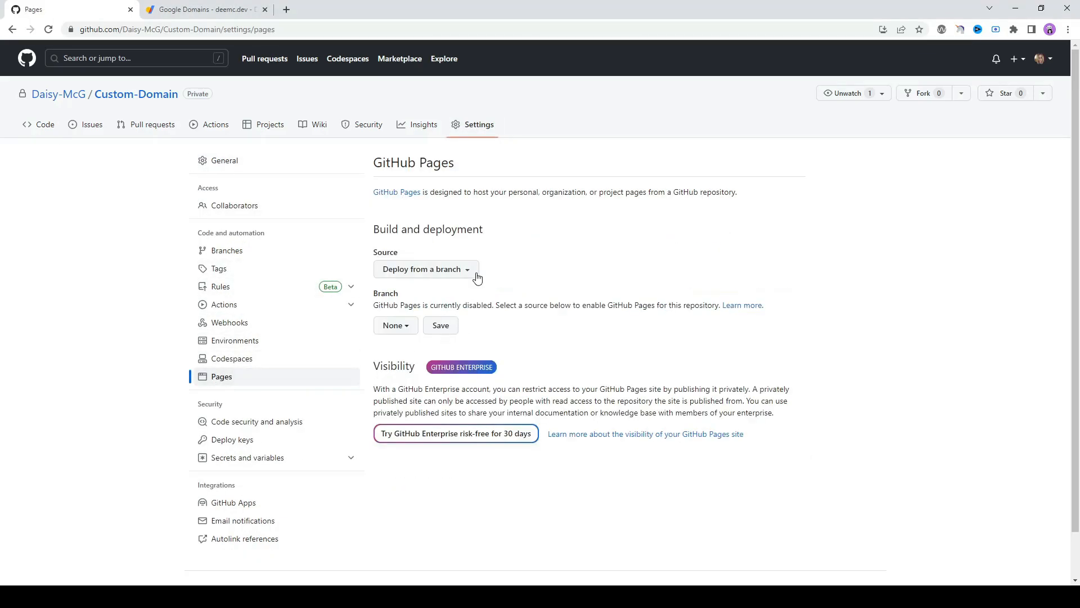
click(408, 328)
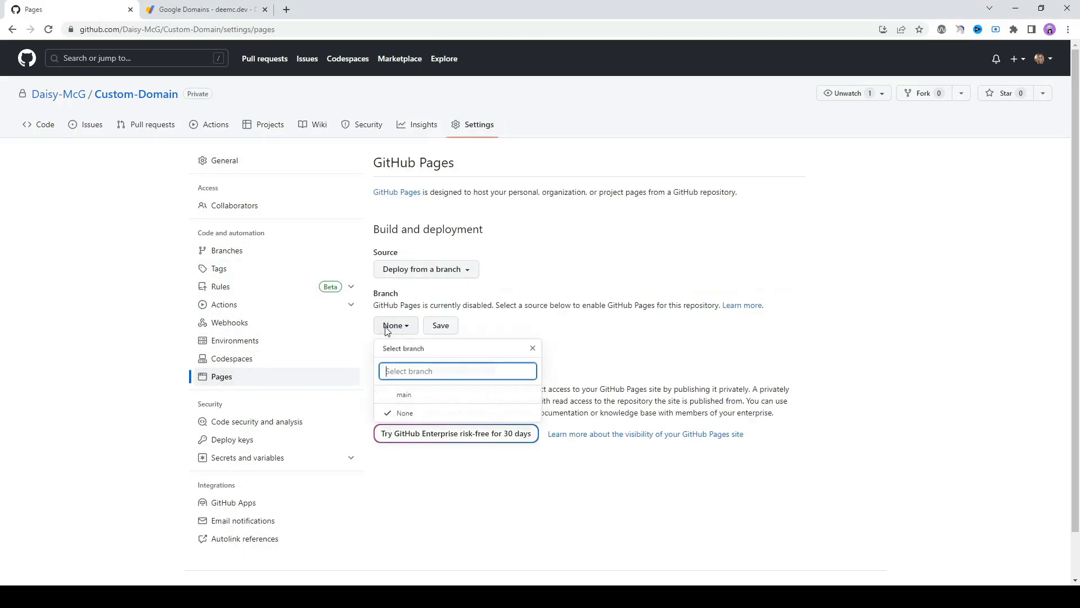
click(401, 397)
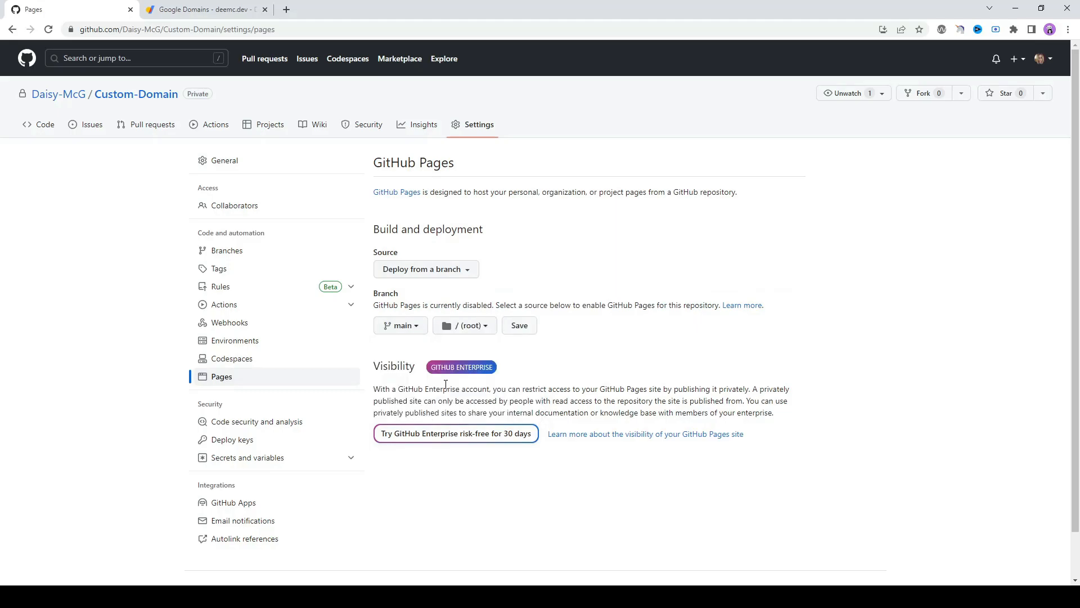
click(520, 328)
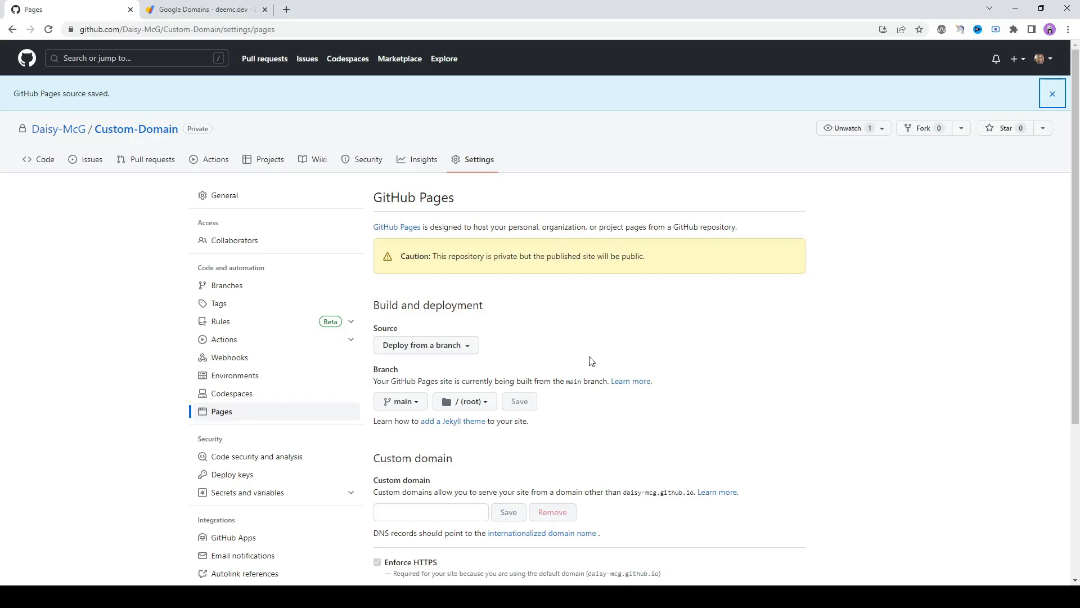
Switch to Google Domains and enter an A record in deemc.dev's DNS custom records with the address 185.199.108.153.
click(214, 12)
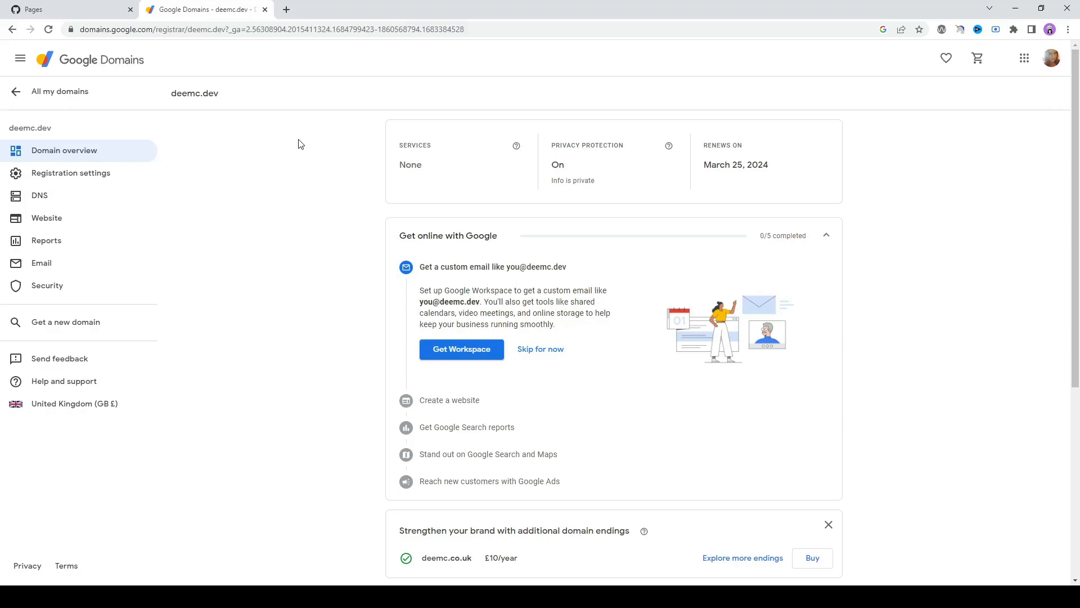
click(80, 195)
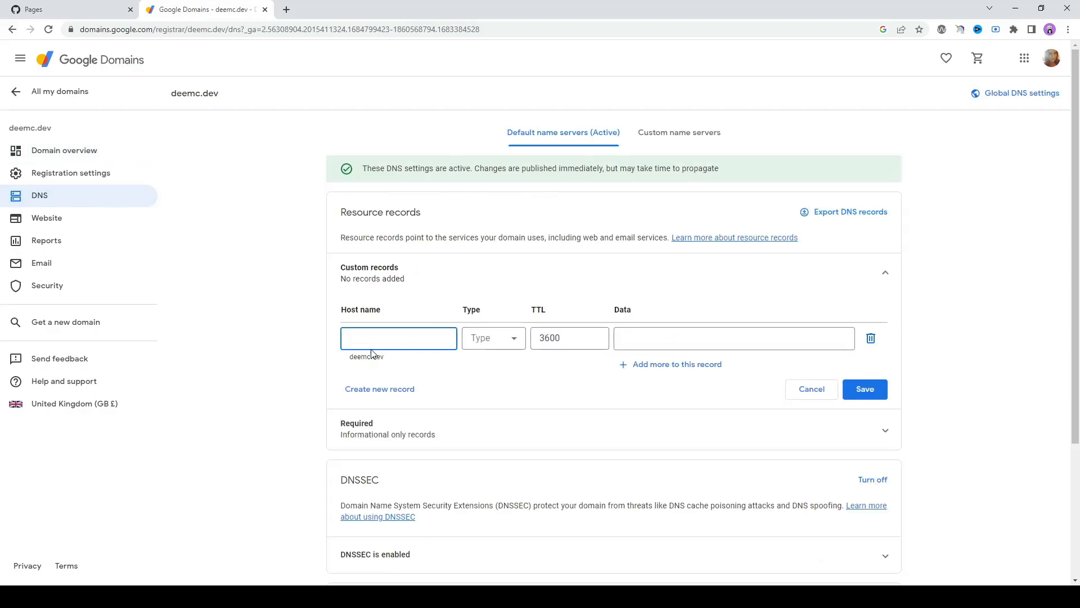
click(512, 343)
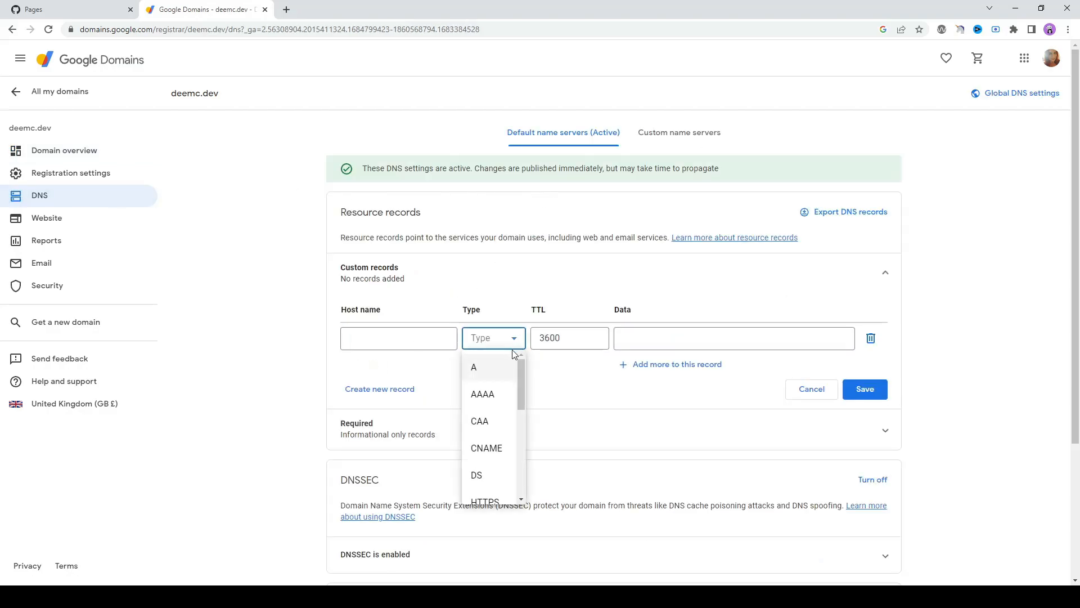
click(482, 372)
click(557, 336)
click(704, 341)
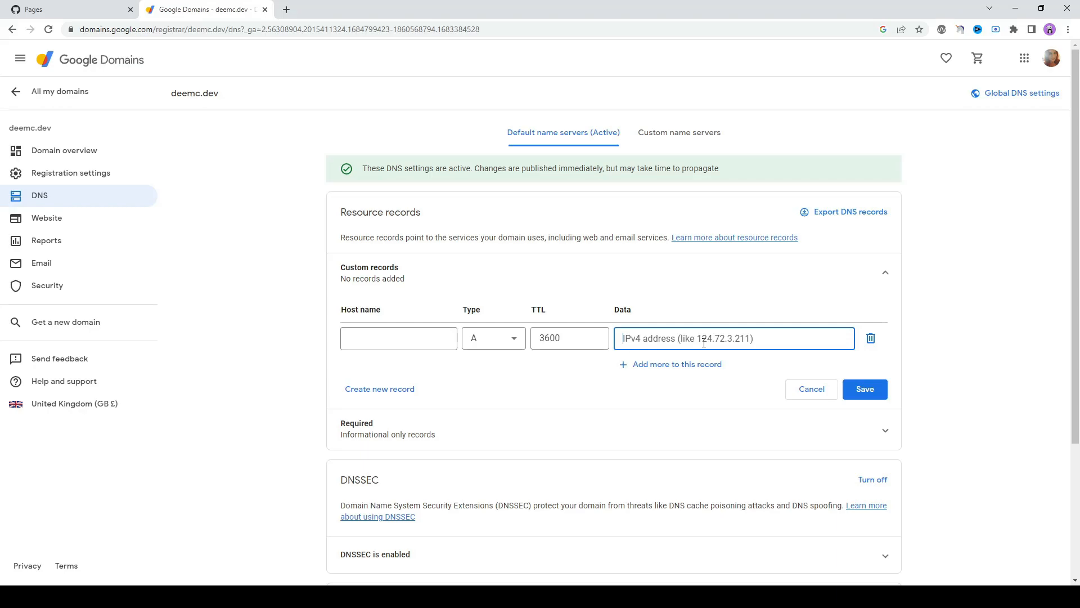
text(185.199.108.153)
Add three more address entries to the A record and fill the second one with 185.199.109.153.
click(703, 365)
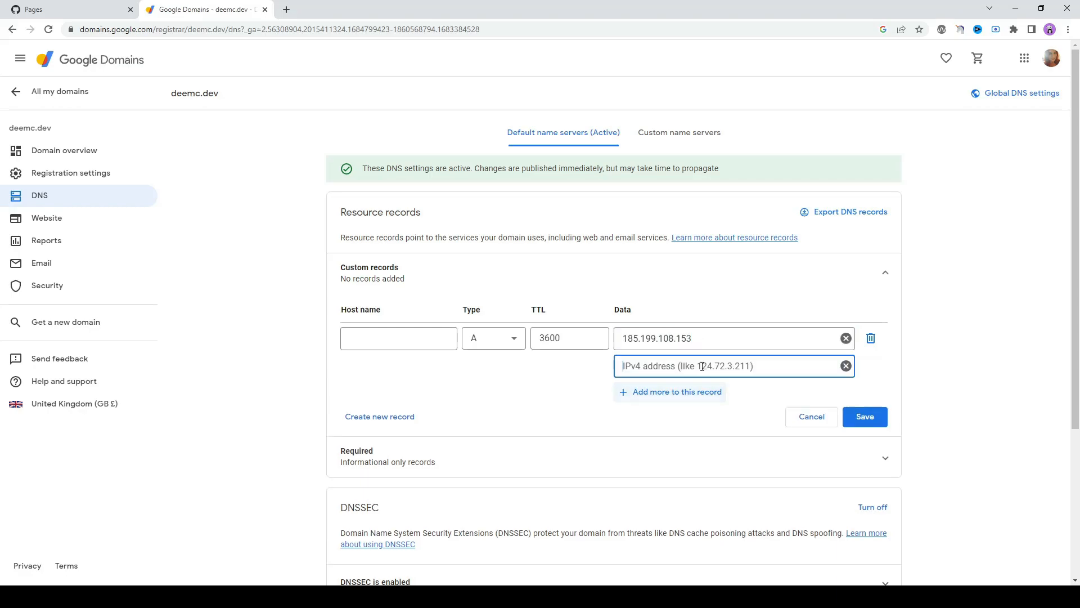
click(697, 392)
click(692, 419)
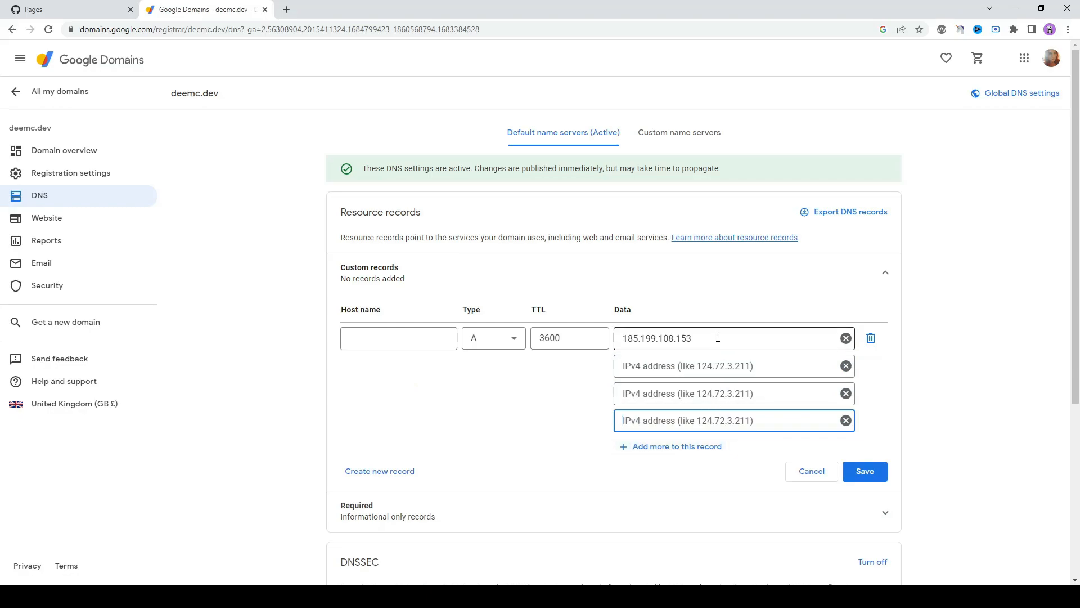
drag(717, 340, 598, 340)
key(ctrl+c)
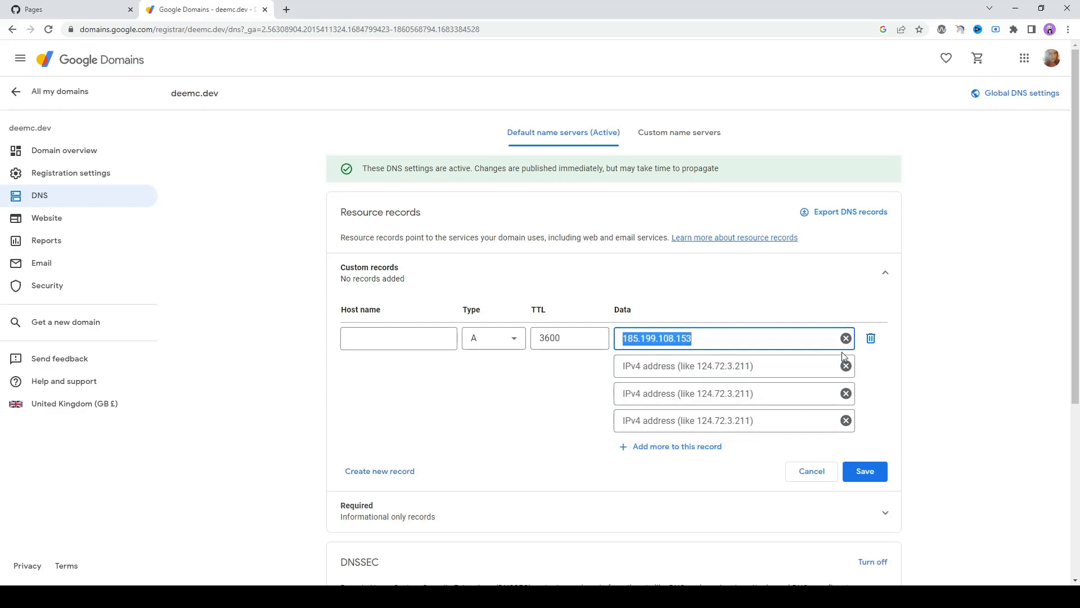
click(681, 365)
key(ctrl+v)
drag(672, 367, 674, 369)
text(9)
Fill the A record's third and fourth address entries with 185.199.110.153 and 185.199.111.153.
click(671, 393)
key(ctrl+v)
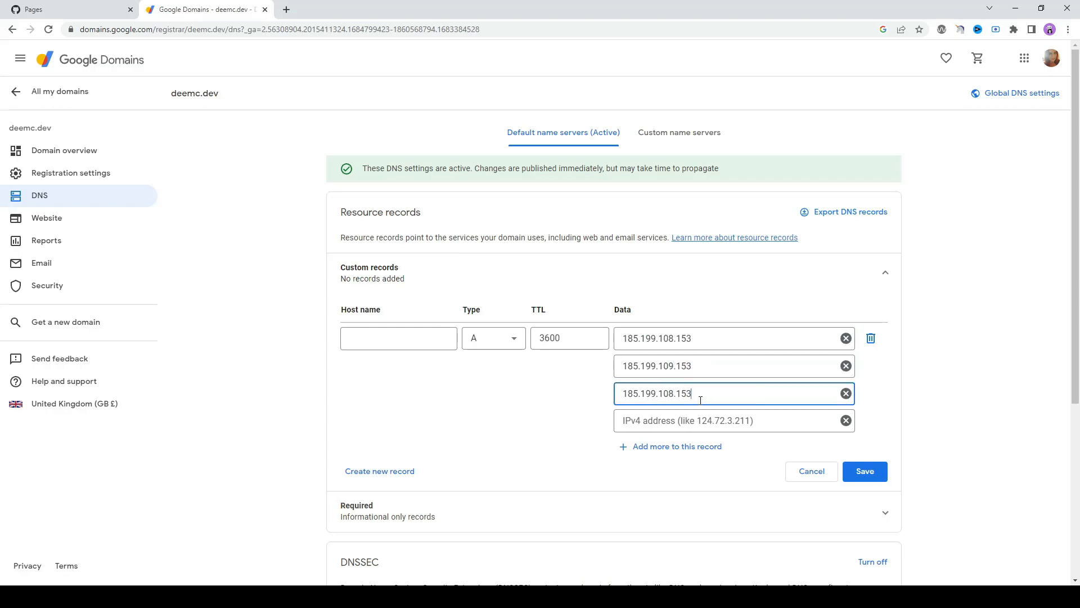
drag(668, 394, 674, 394)
key(BackSpace)
key(BackSpace)
text(10)
click(664, 428)
key(ctrl+v)
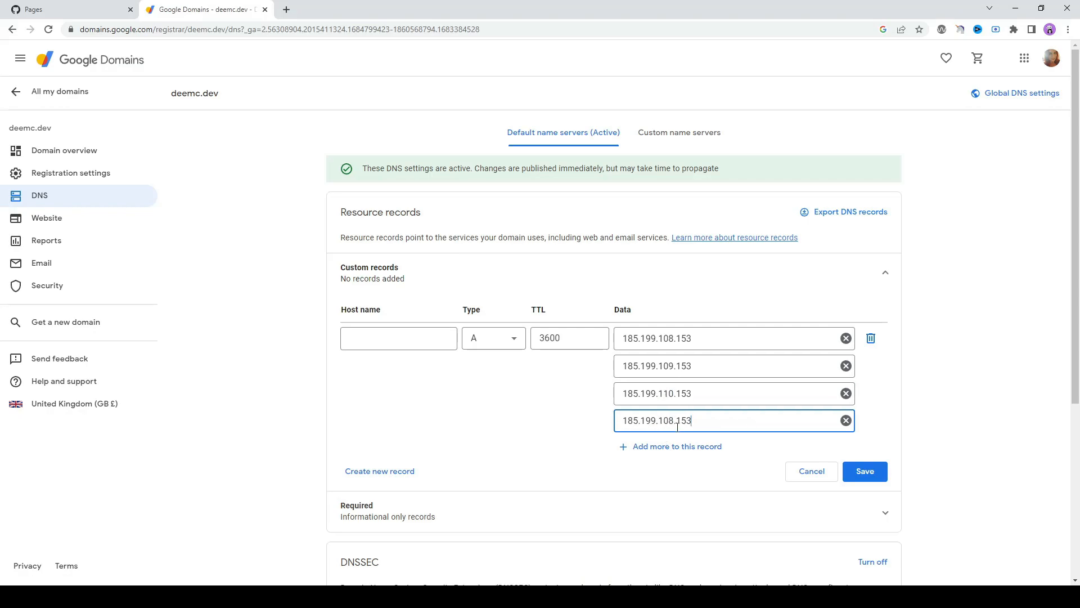
drag(664, 421, 674, 421)
text(11)
Create a CNAME record for host www pointing to the GitHub account's github.io domain, and save the DNS records.
click(374, 472)
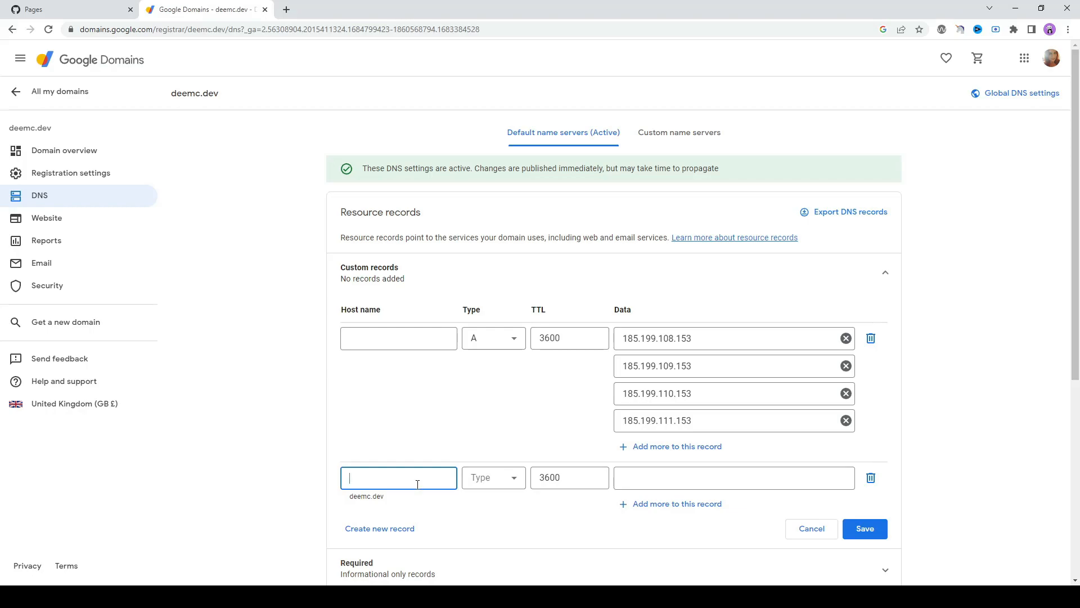
text(www)
click(489, 478)
scroll(505, 394, down, 1)
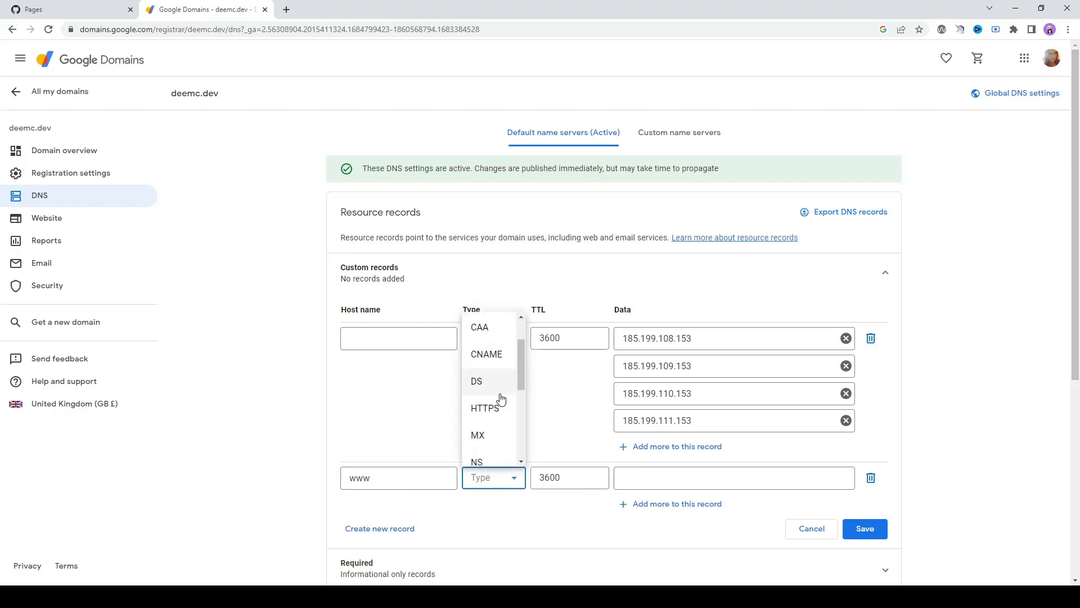
click(487, 354)
click(677, 480)
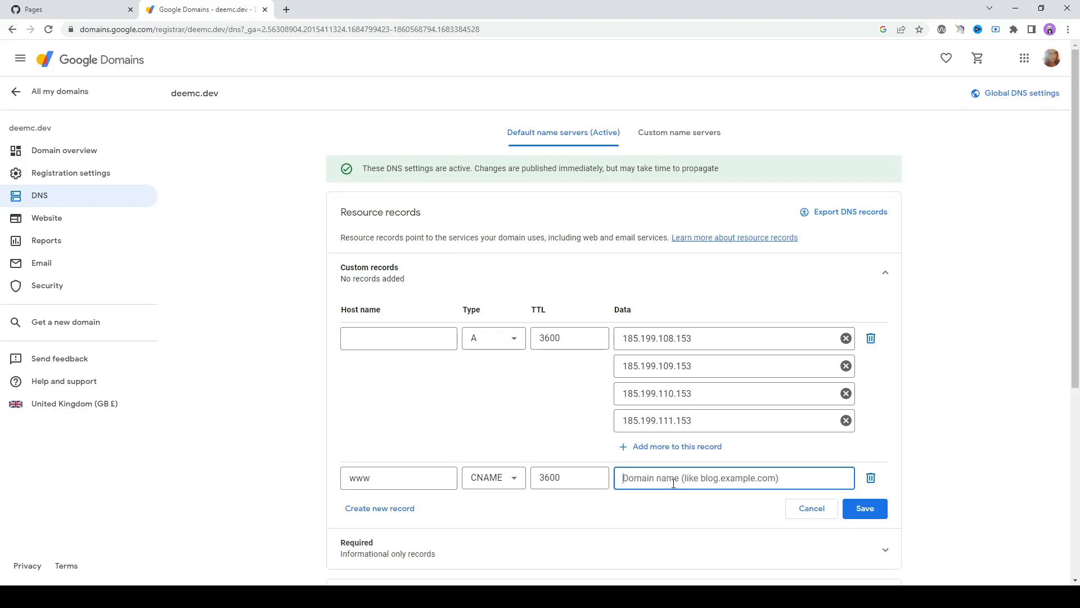
text(daisy-mcg.github.io)
click(863, 508)
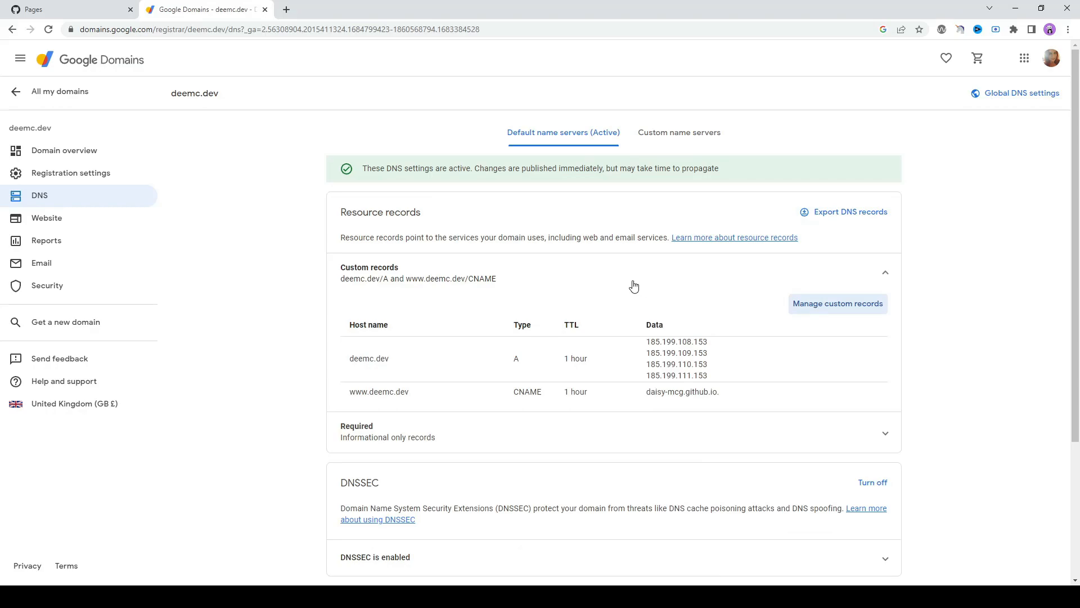
Back in the repository's GitHub Pages settings, save deemc.dev as the custom domain and enforce HTTPS.
click(67, 12)
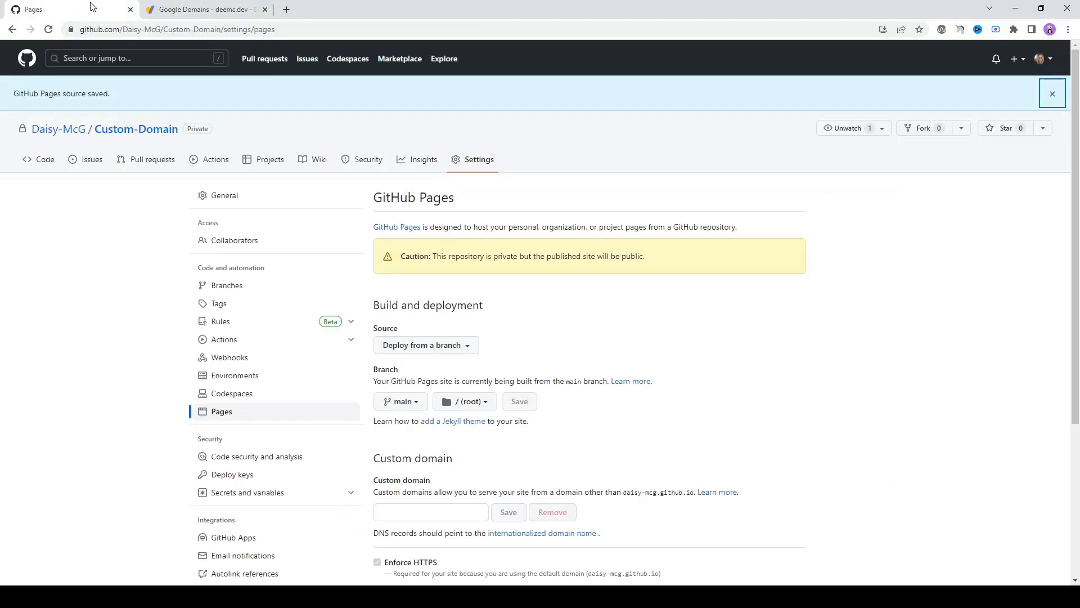
scroll(403, 359, down, 3)
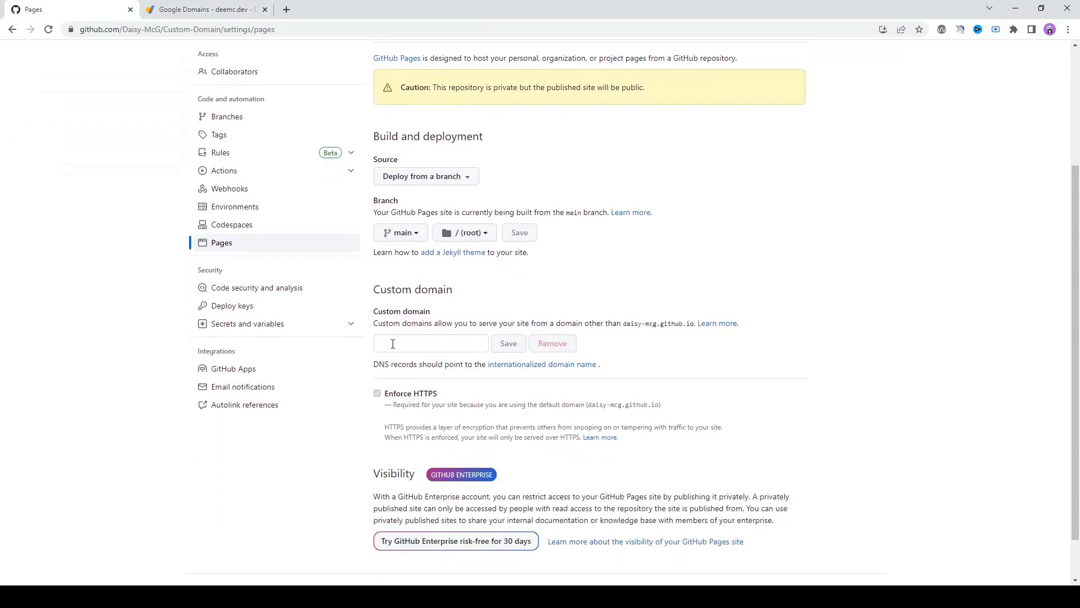
click(49, 30)
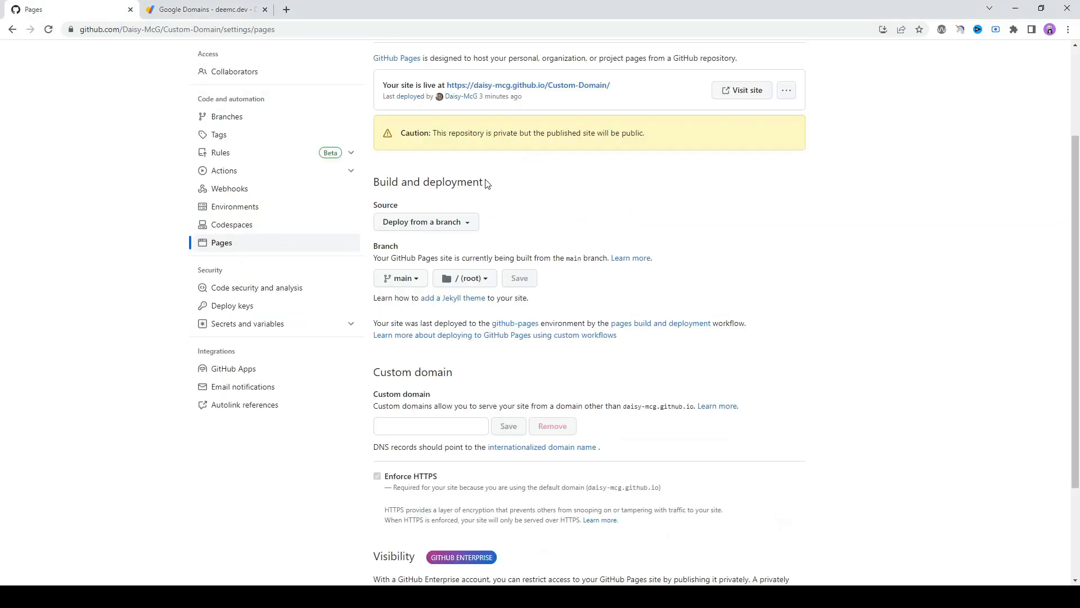
scroll(502, 191, up, 2)
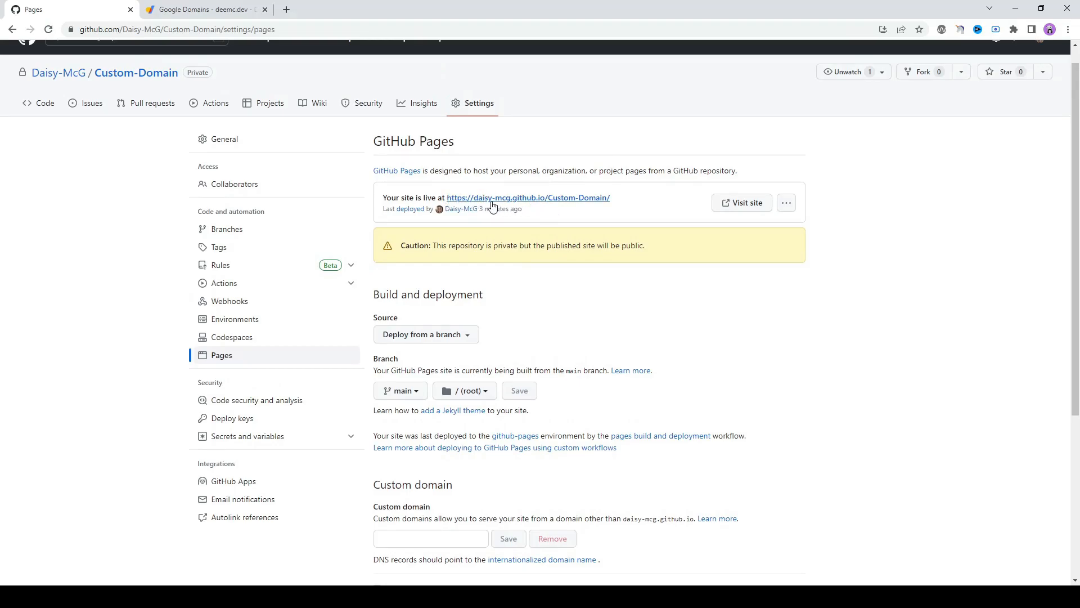
scroll(632, 260, down, 2)
click(409, 428)
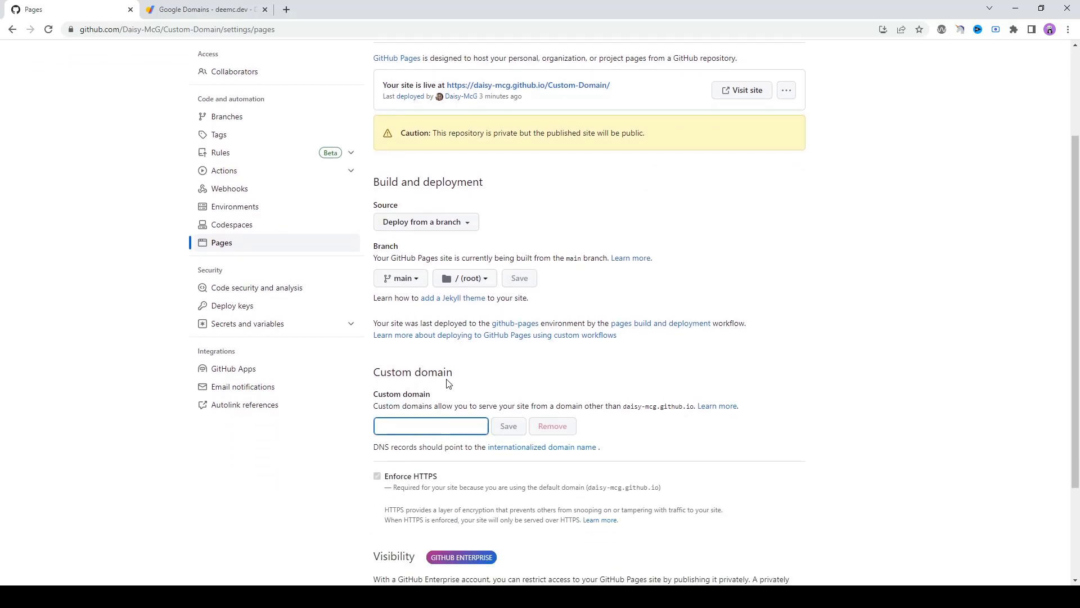
text(deemc.dev)
click(508, 426)
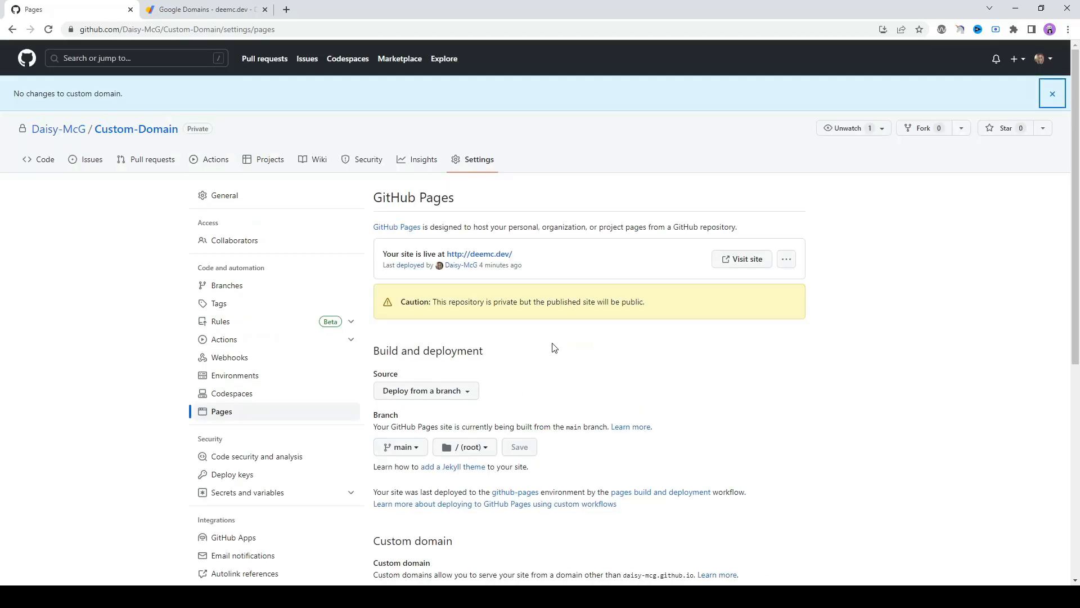
scroll(551, 351, down, 2)
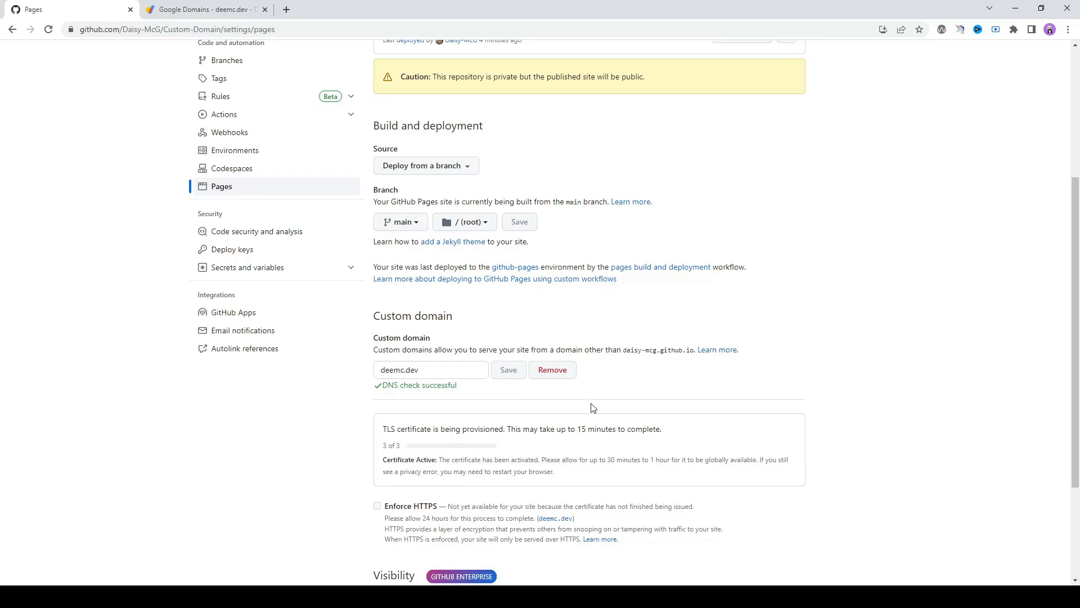
click(377, 363)
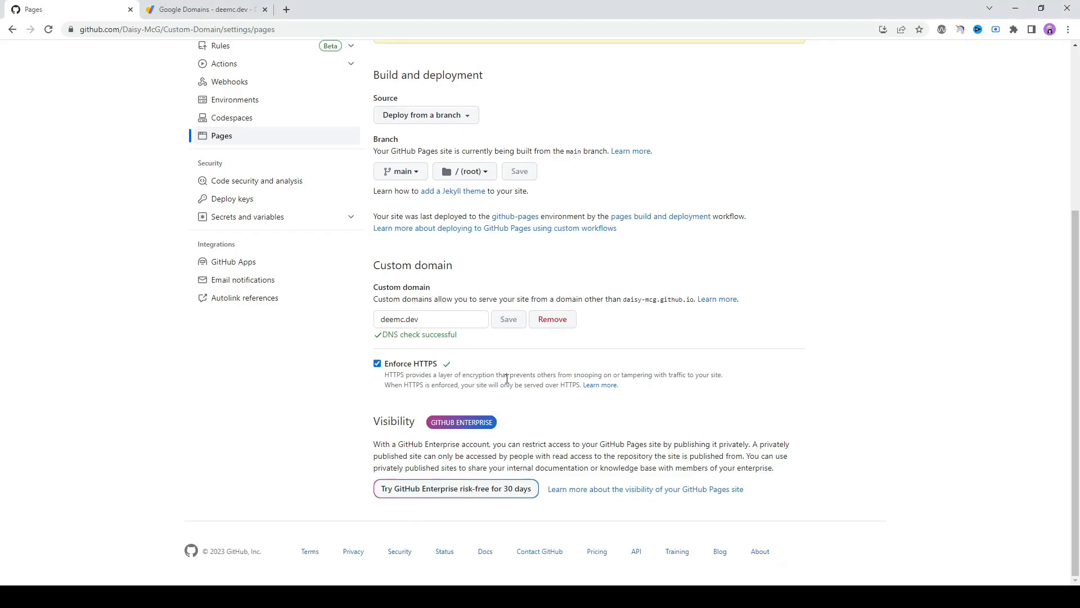
Open the live site at deemc.dev, check its address, and view the page in full screen.
scroll(495, 344, up, 5)
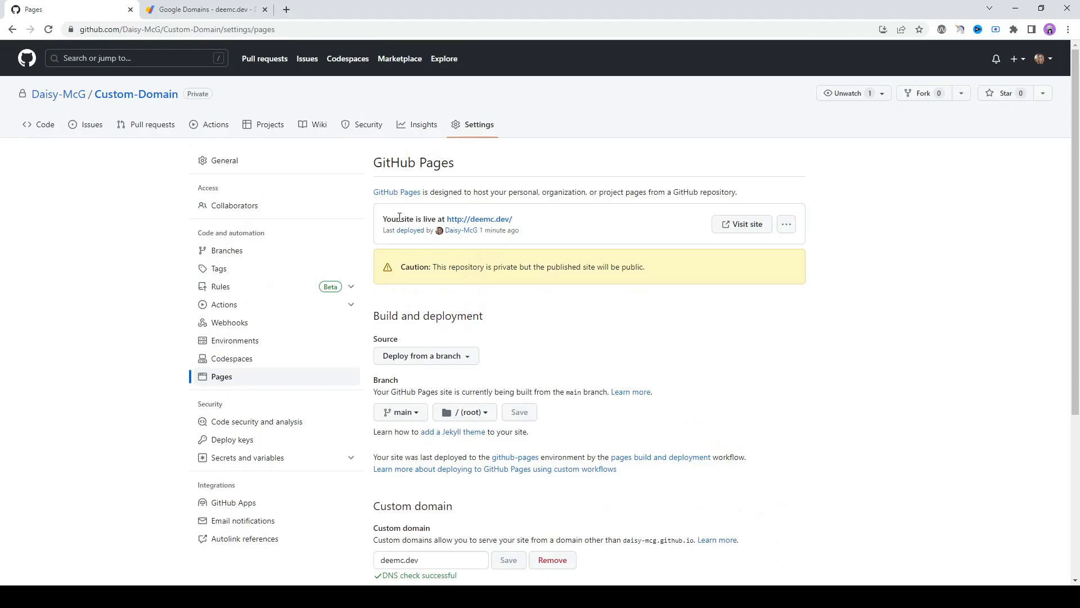
click(486, 223)
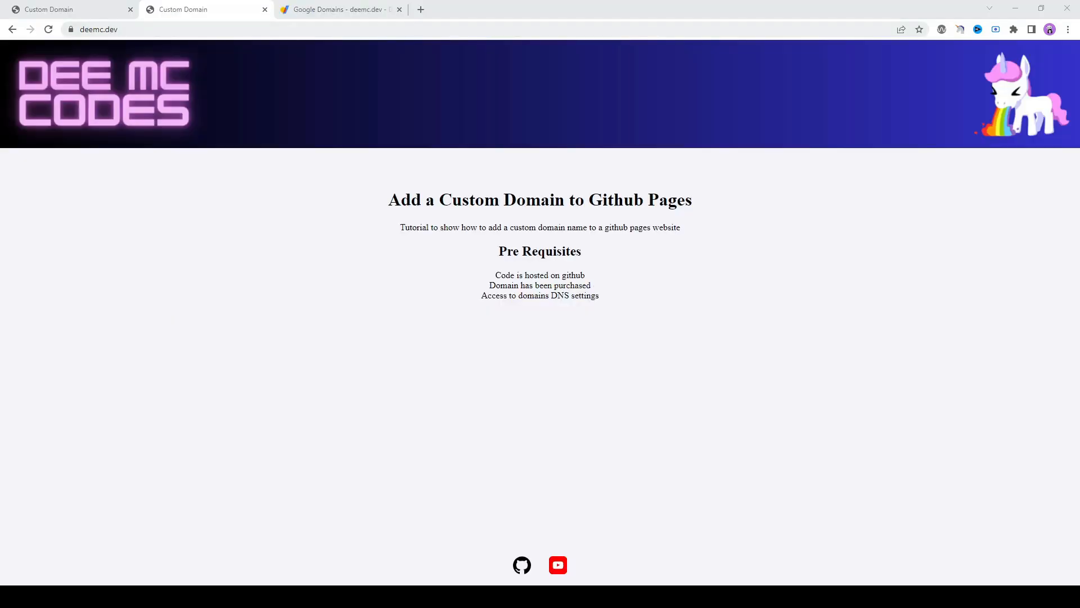
click(188, 31)
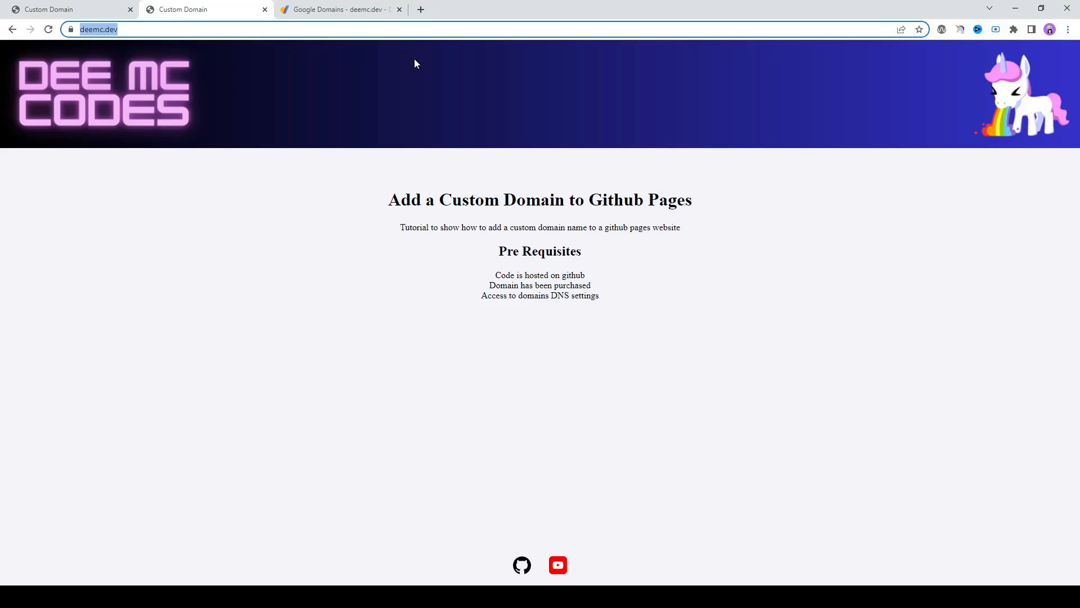
key(F11)
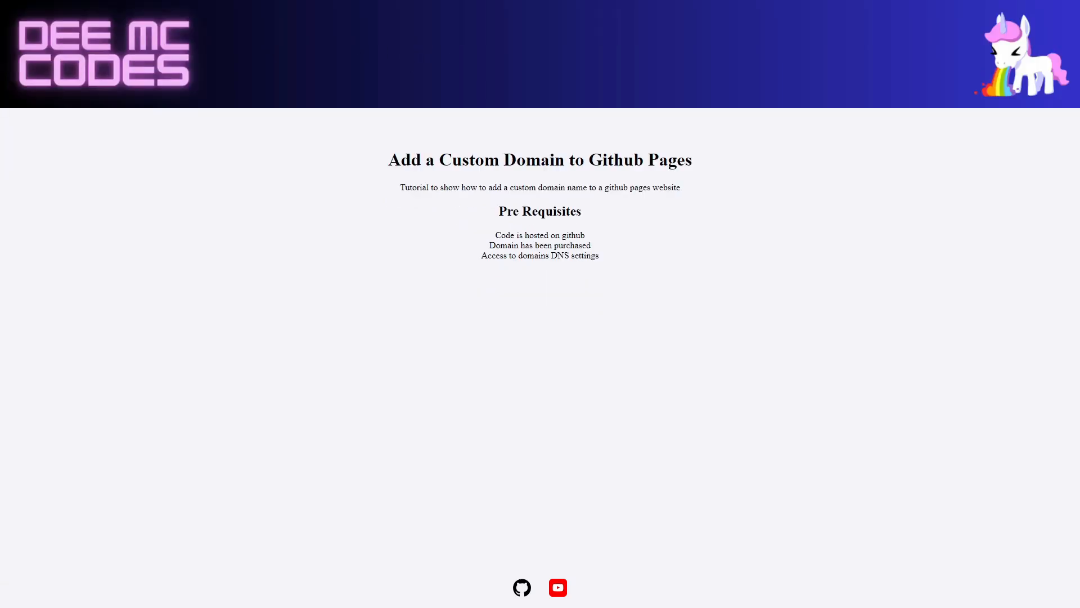